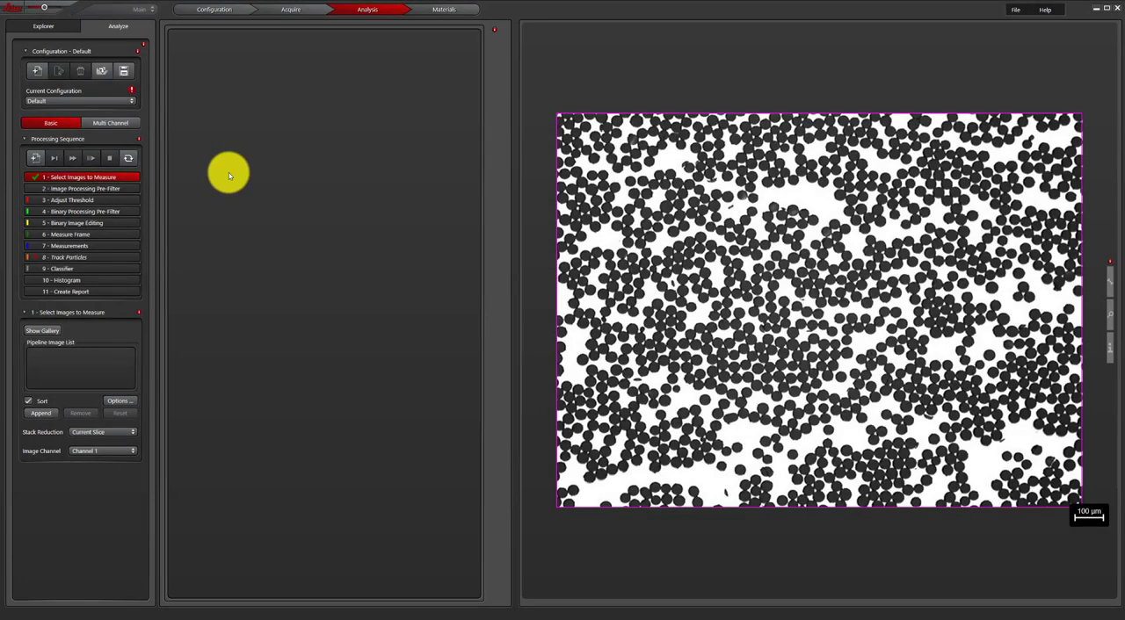
- Create a new analysis configuration named "Image analysis tutorial" and keep it as the current configuration
click(36, 71)
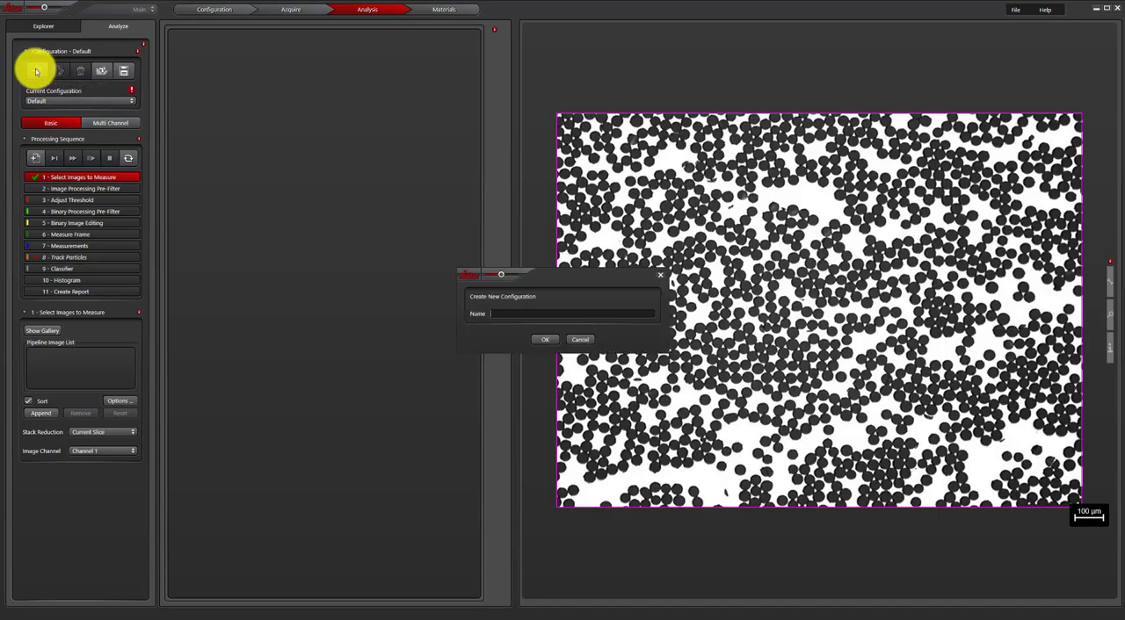
text(Image analysis tutorial)
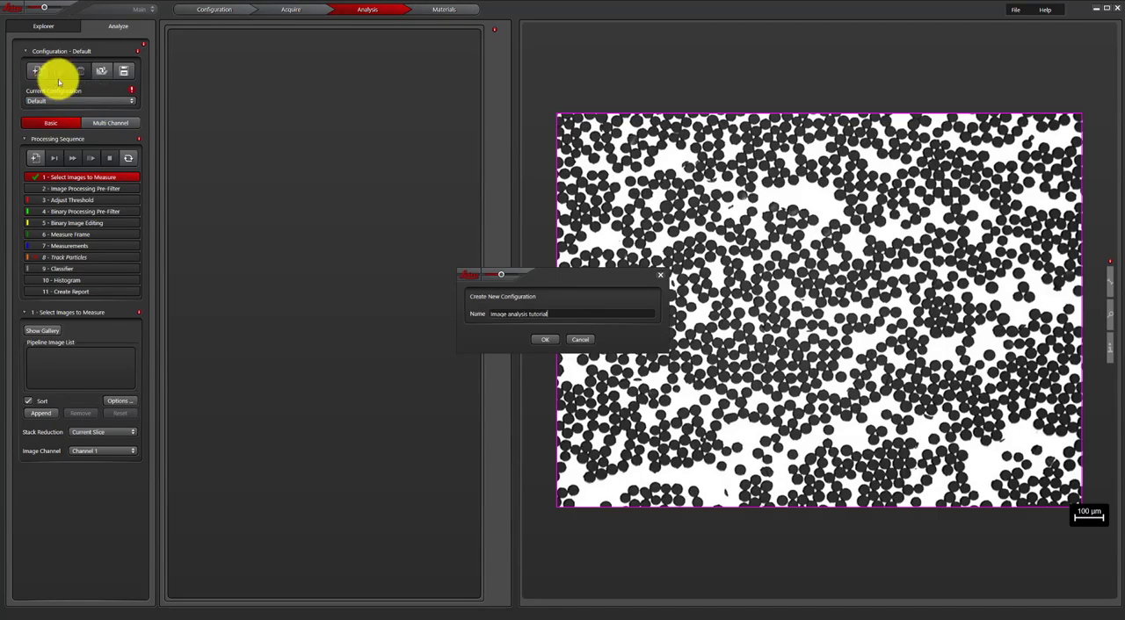
click(552, 344)
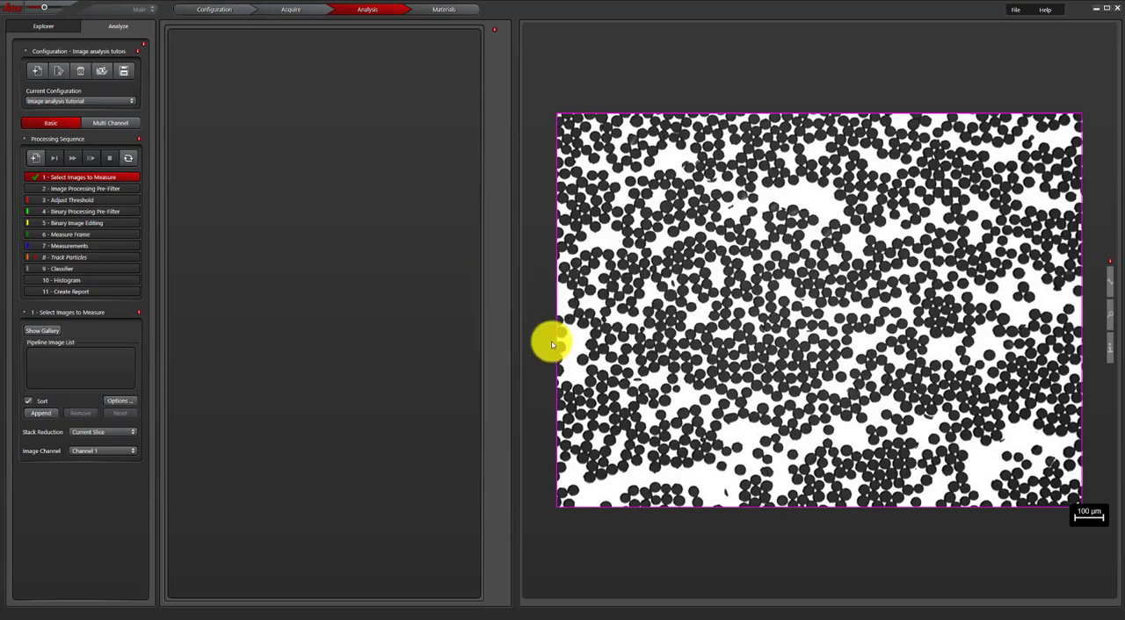
click(114, 102)
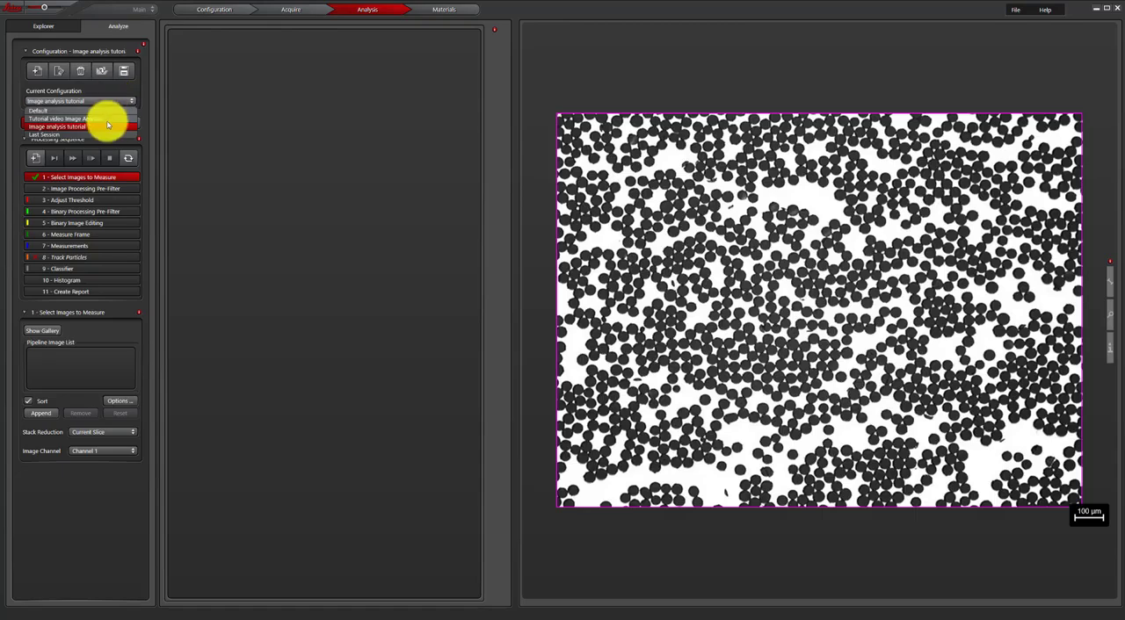
click(113, 128)
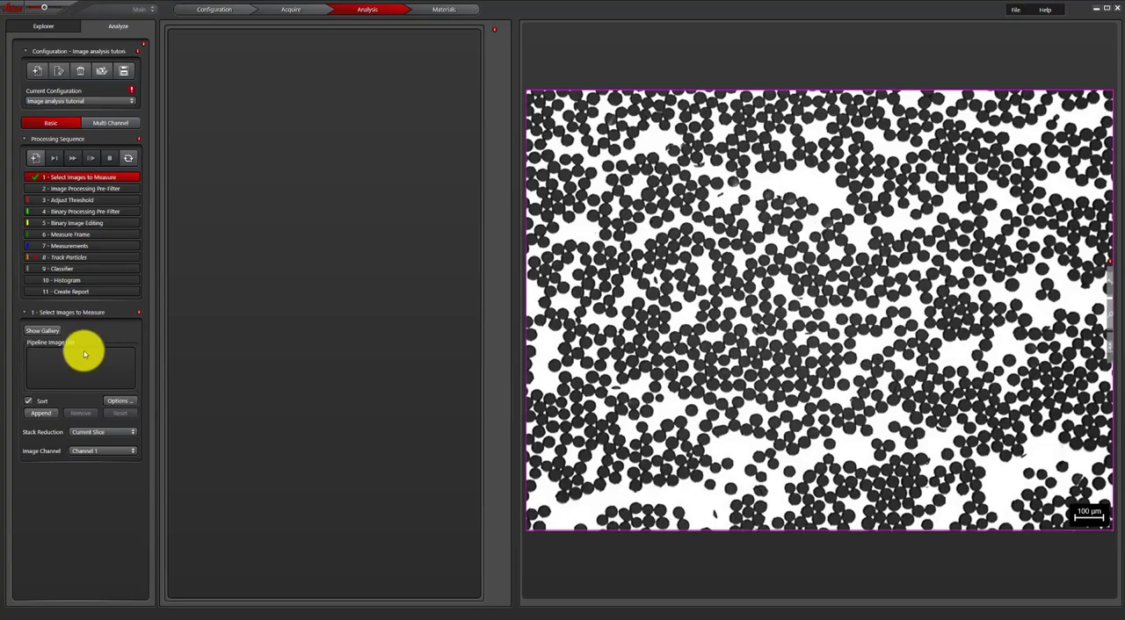
- Append the carbon fibres image to the pipeline image list, and check the image gallery before closing it
click(42, 417)
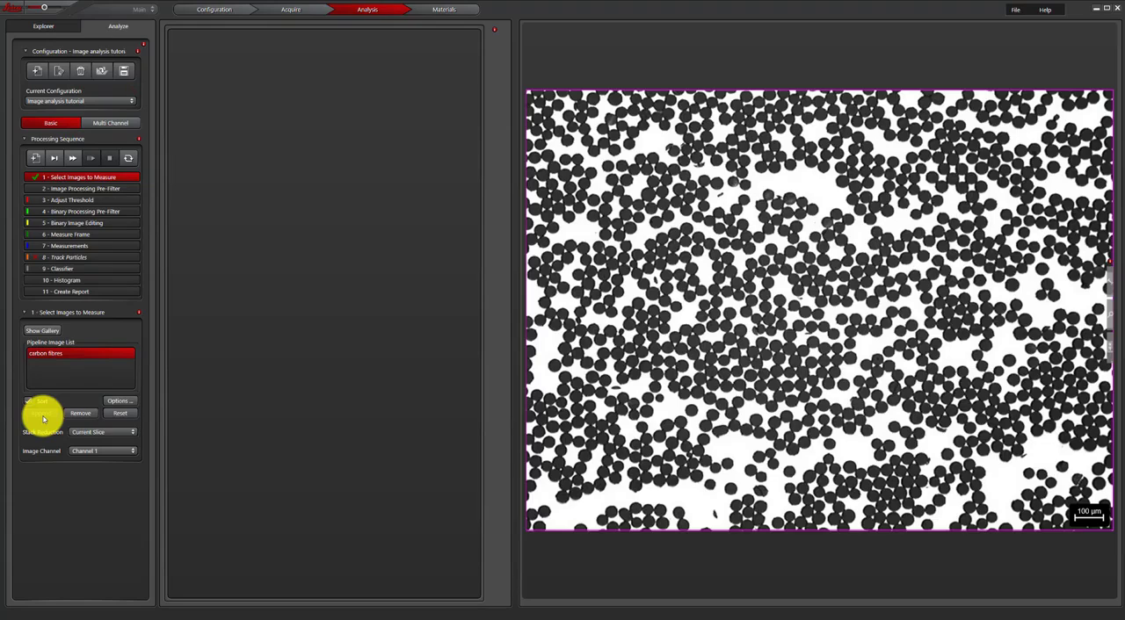
click(50, 331)
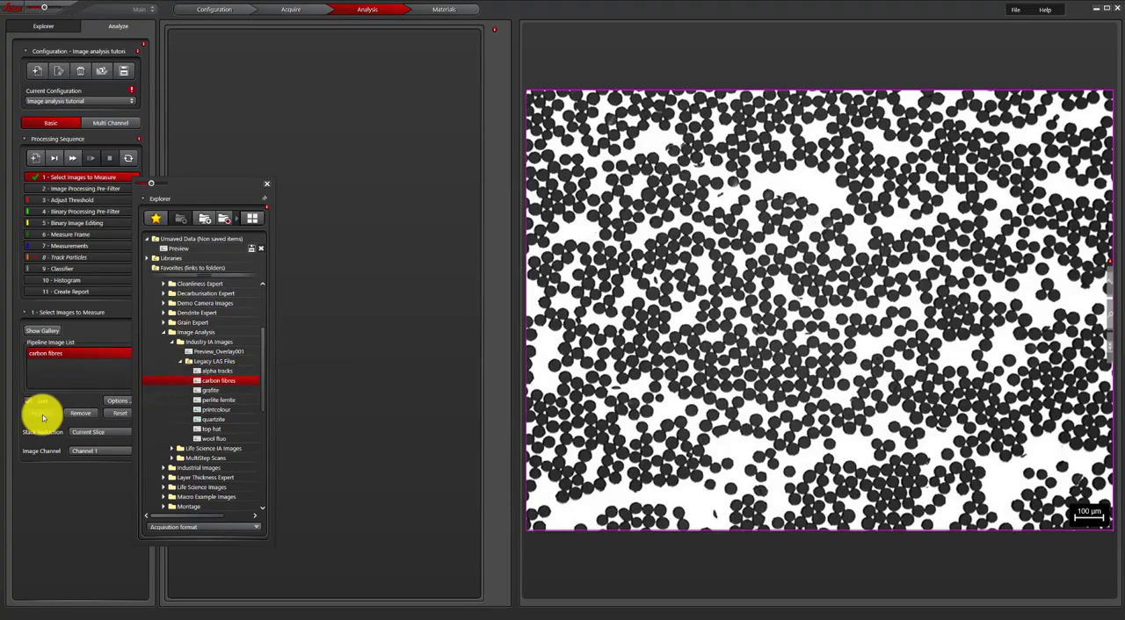
click(267, 184)
- Try thresholding the fibres by sampling them in the image with Click and Find, and reset the intensity range
click(95, 201)
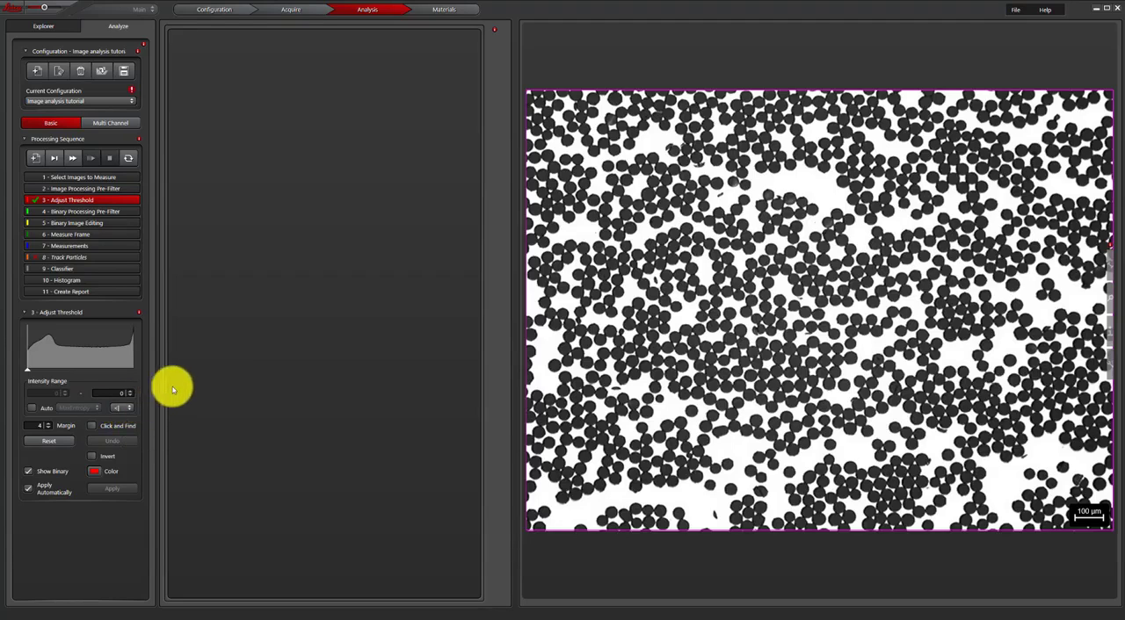
click(590, 285)
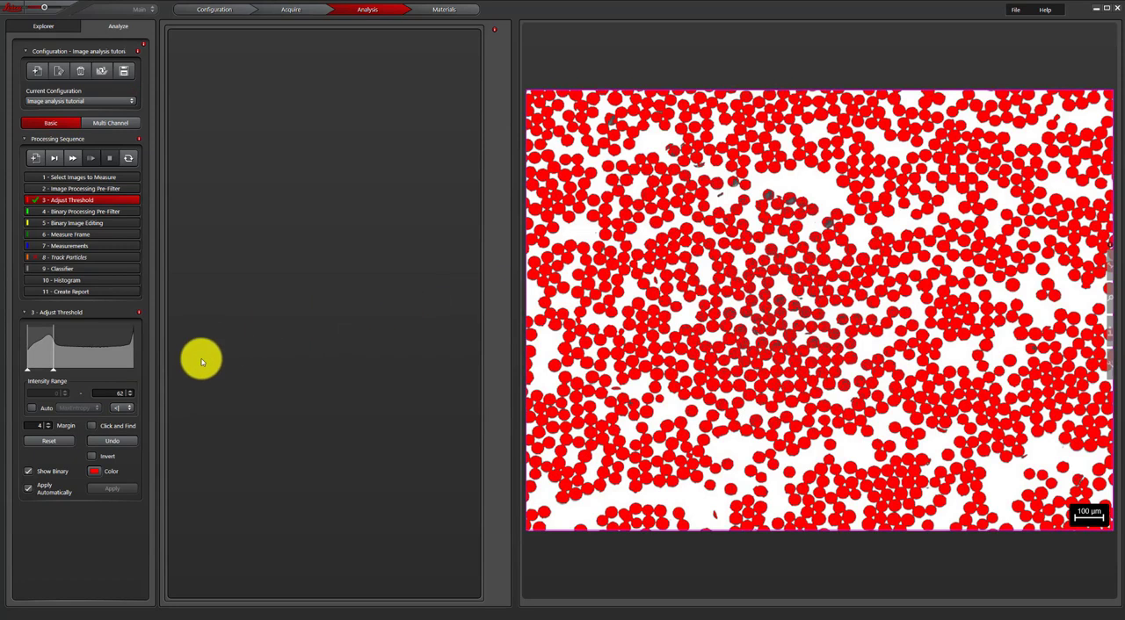
click(93, 426)
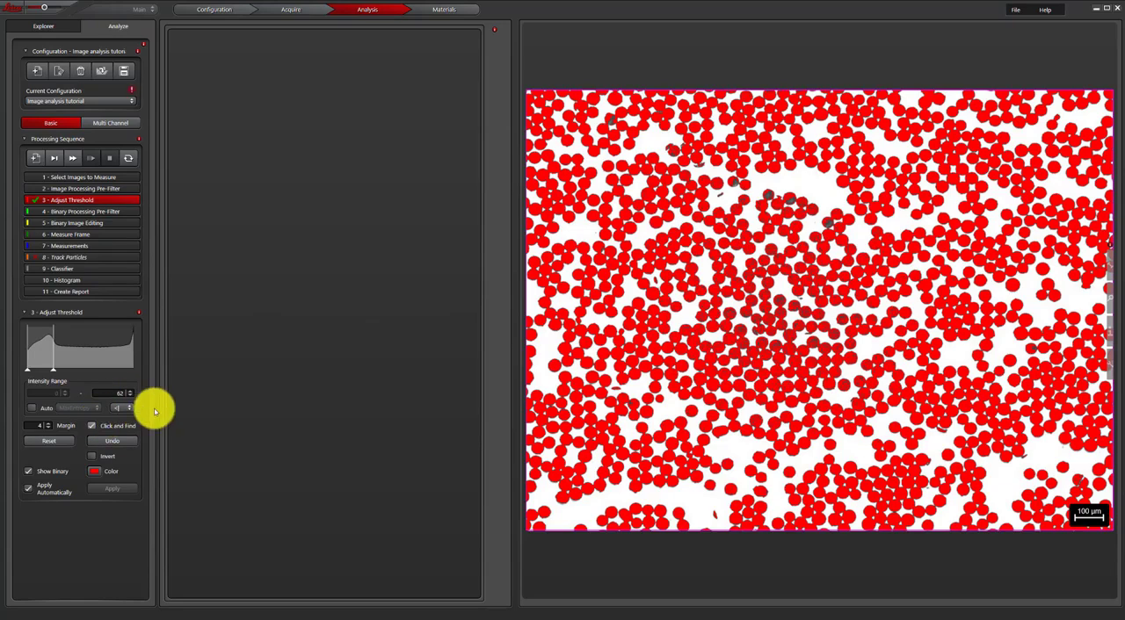
click(794, 202)
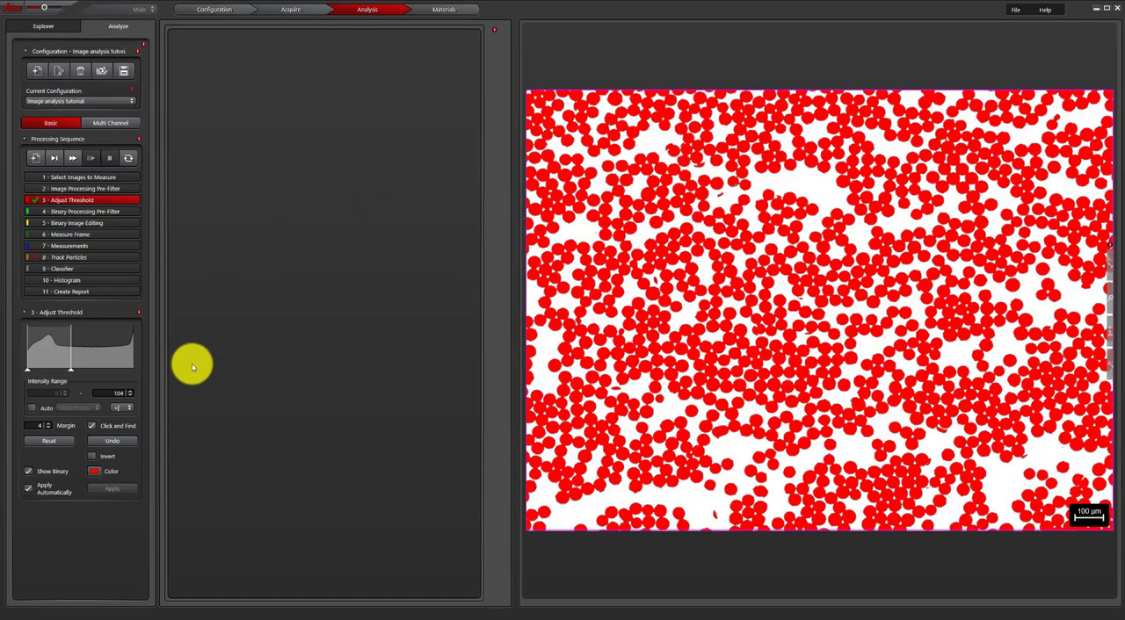
click(63, 445)
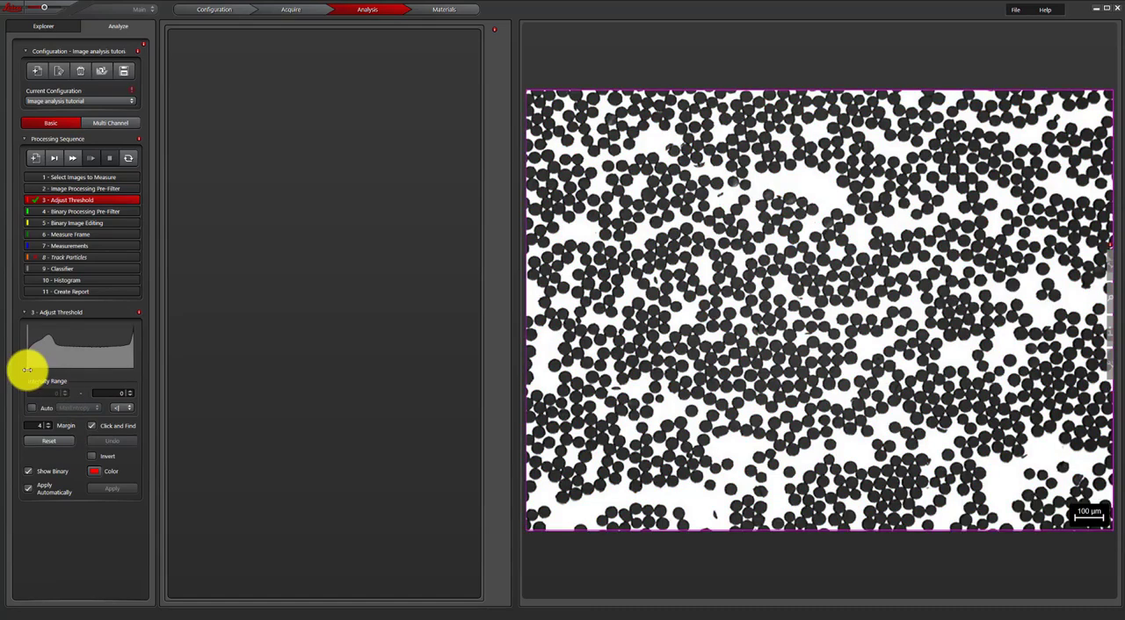
- Set the upper intensity threshold to 87, run the measurements and inspect the large connected fibre cluster in the middle of the image
drag(35, 374, 64, 376)
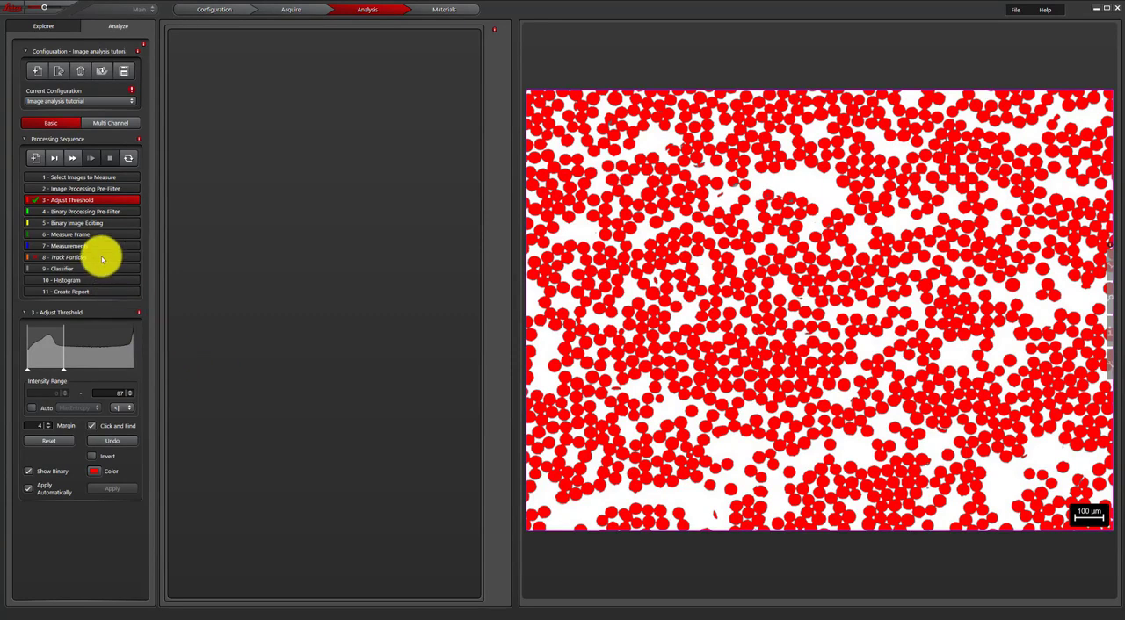
click(97, 249)
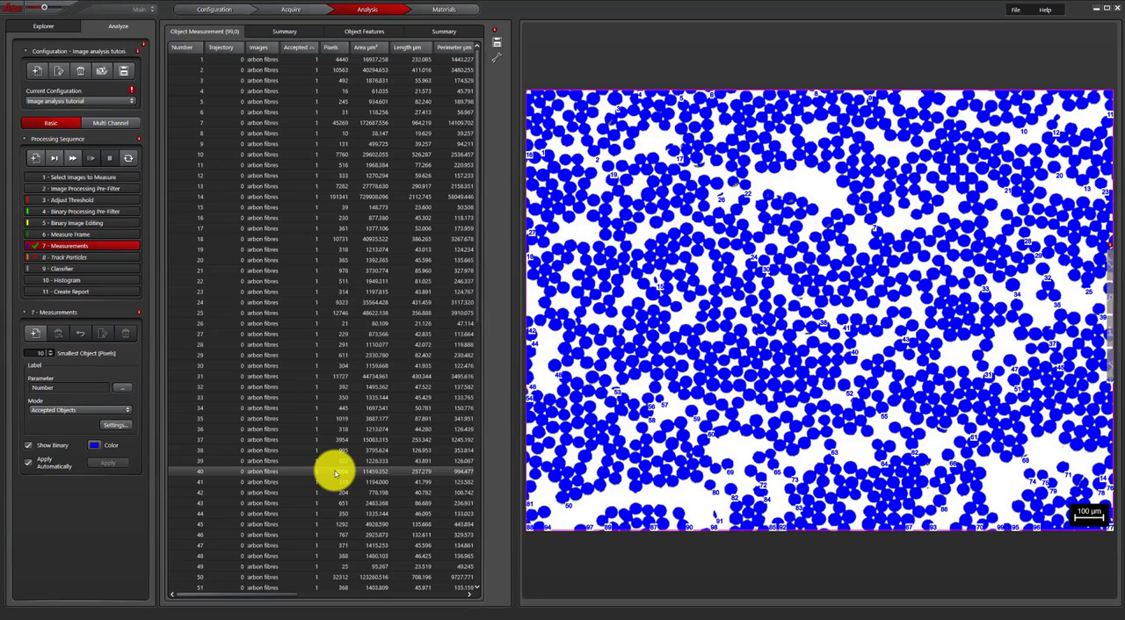
click(677, 341)
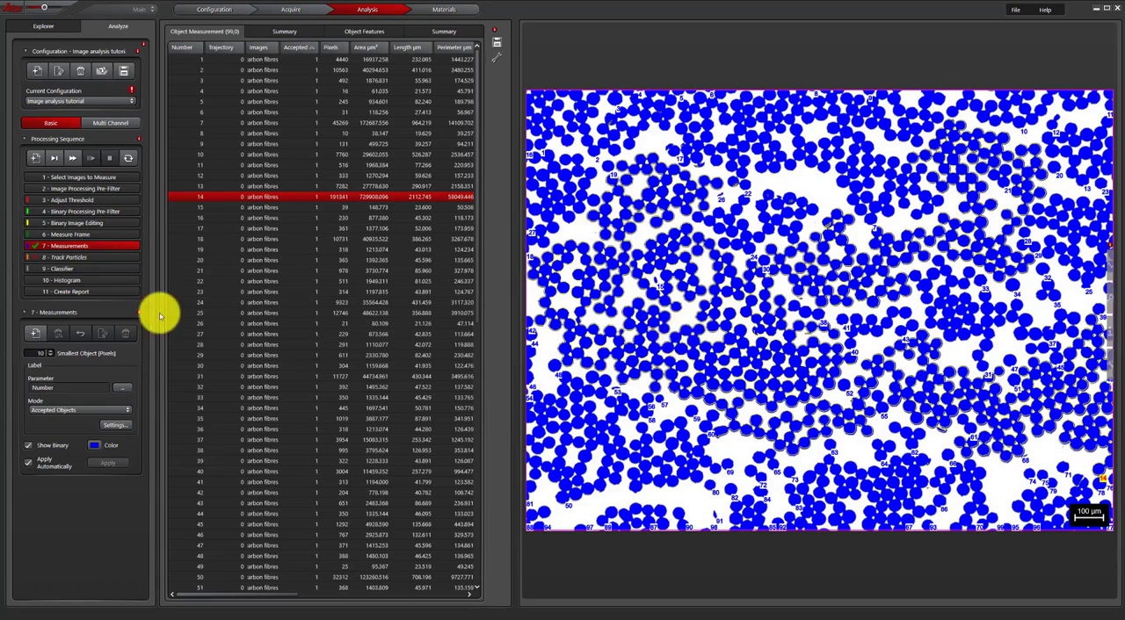
- Apply the Enhance Black Detail filter in the image processing pre-filter stage
click(97, 189)
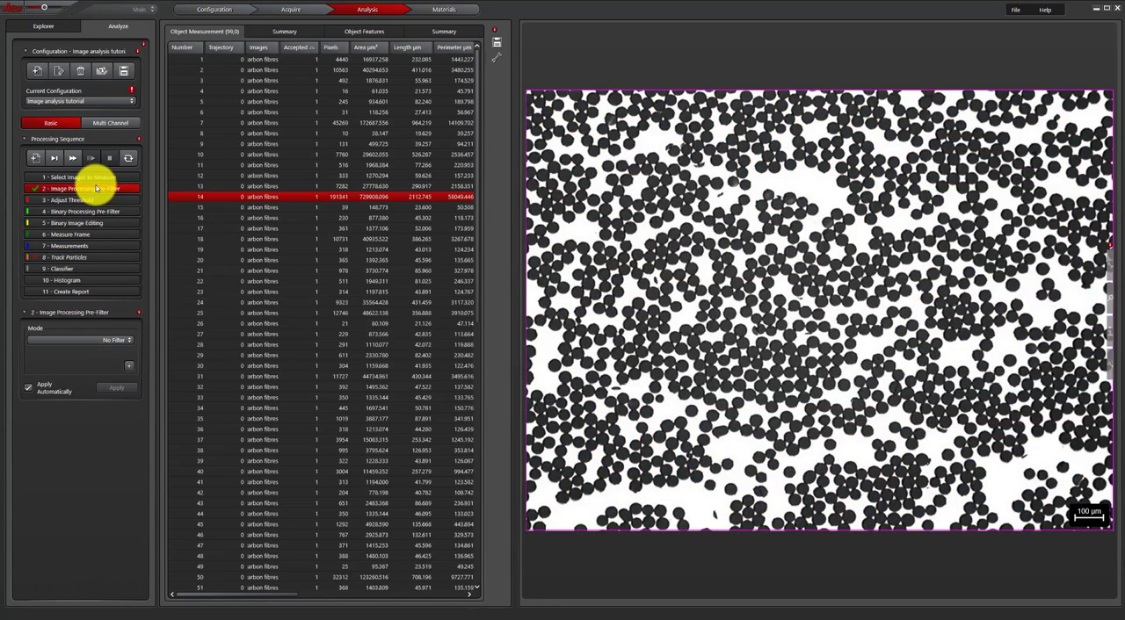
click(114, 342)
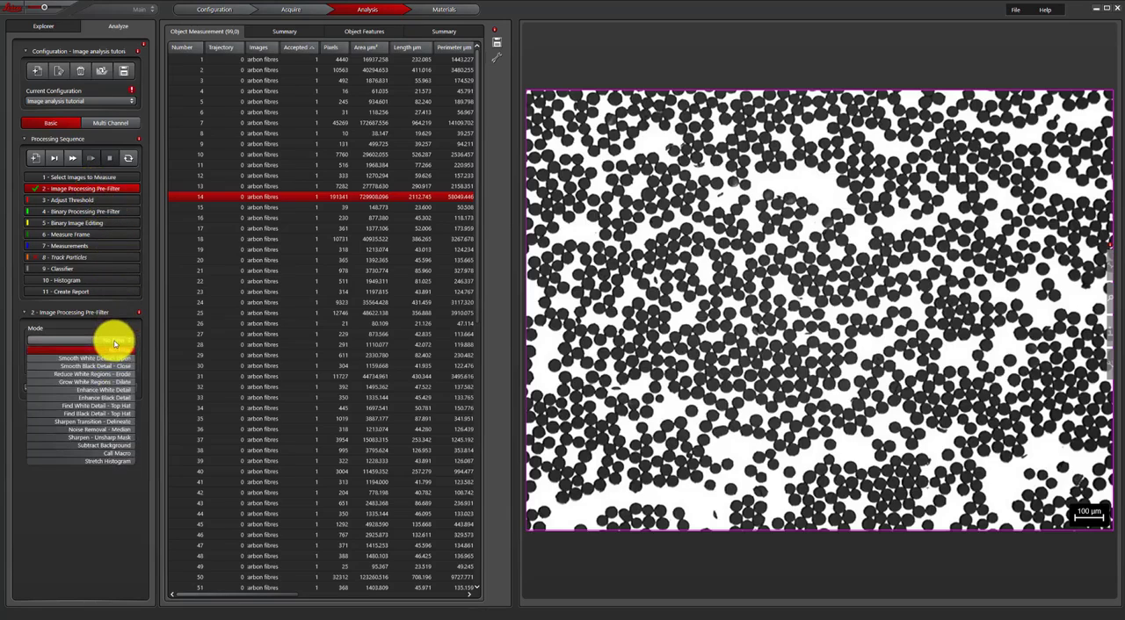
click(118, 399)
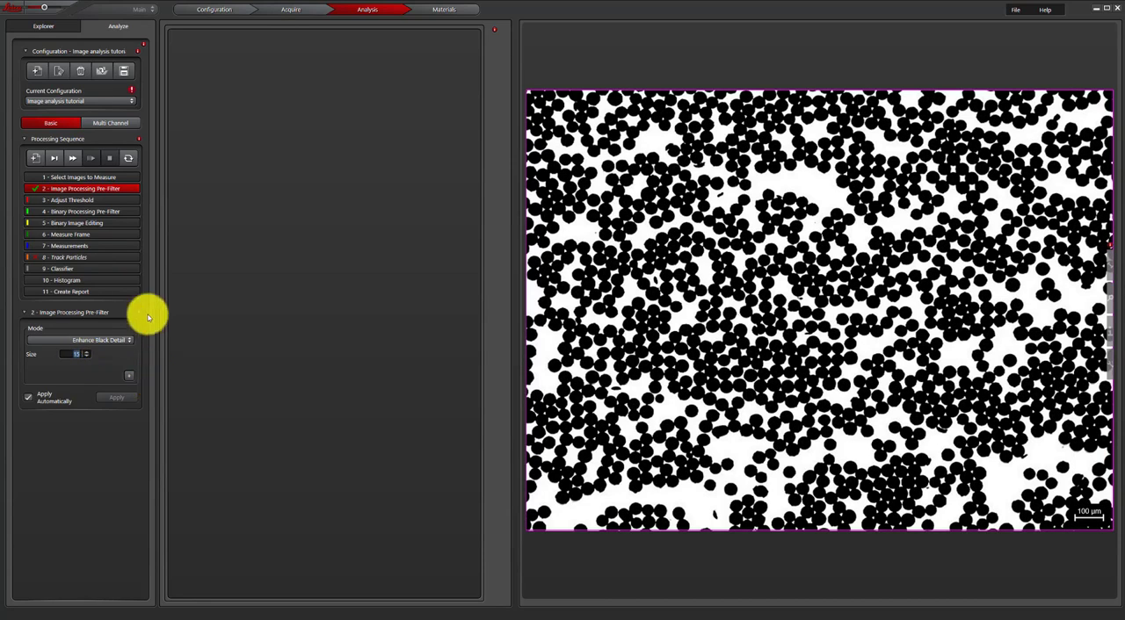
- Set the binary processing pre-filter to Split Touching and consult the online help page for this stage
click(101, 212)
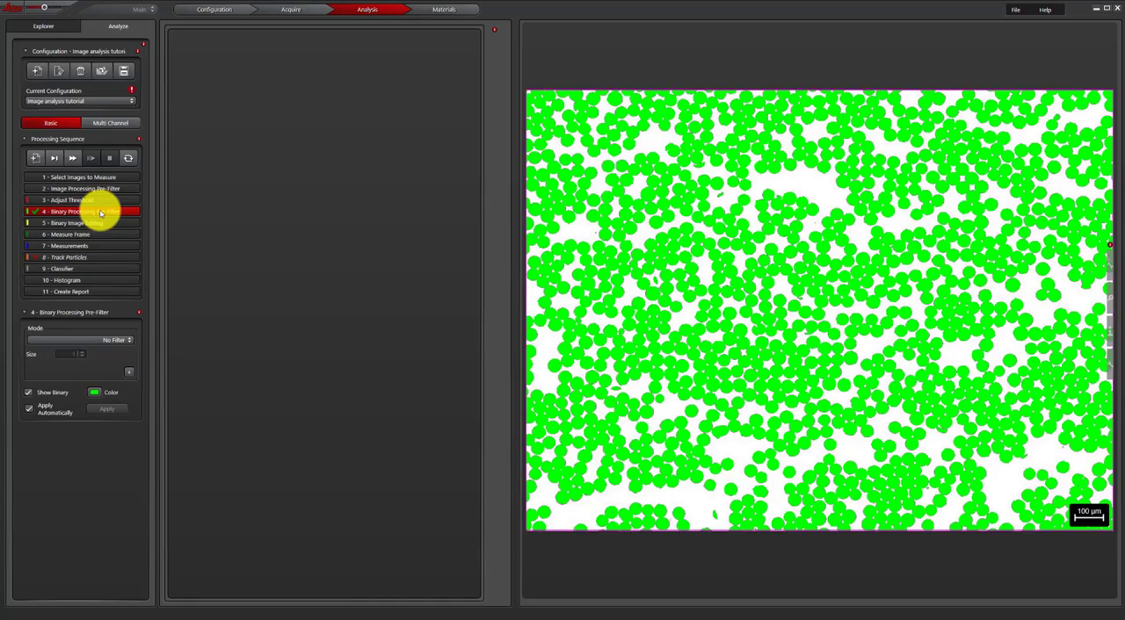
click(124, 344)
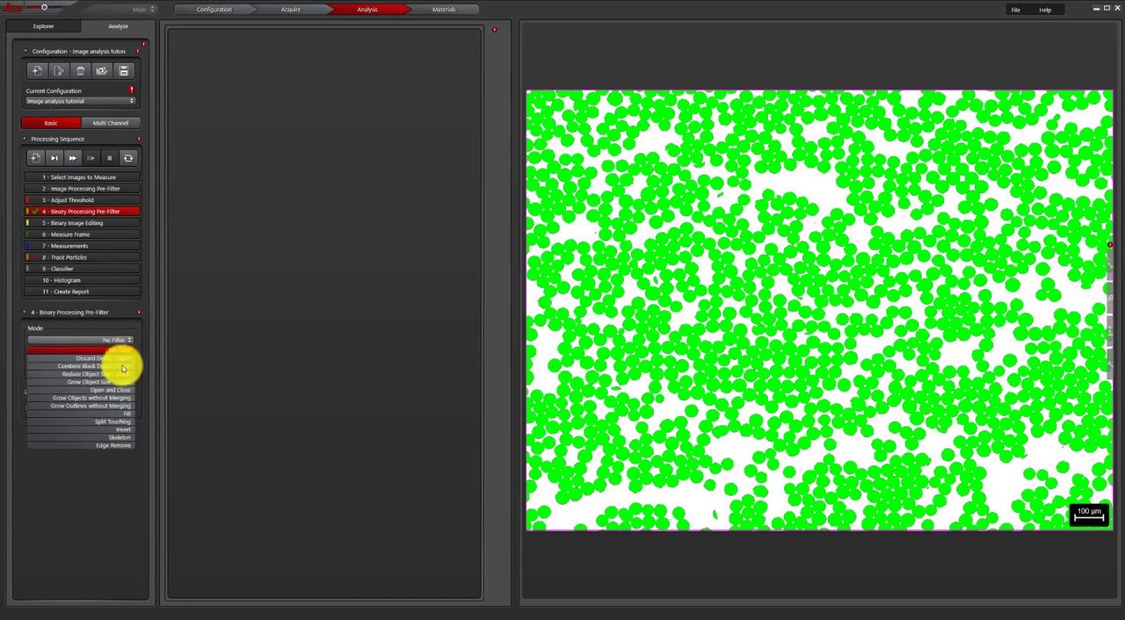
click(119, 423)
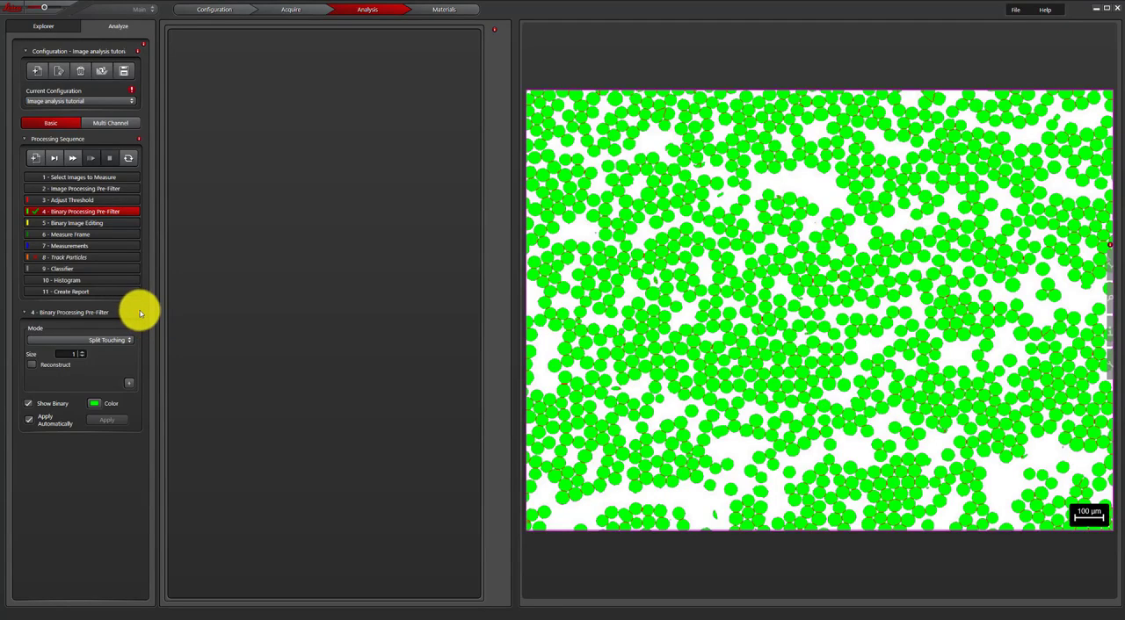
key(F1)
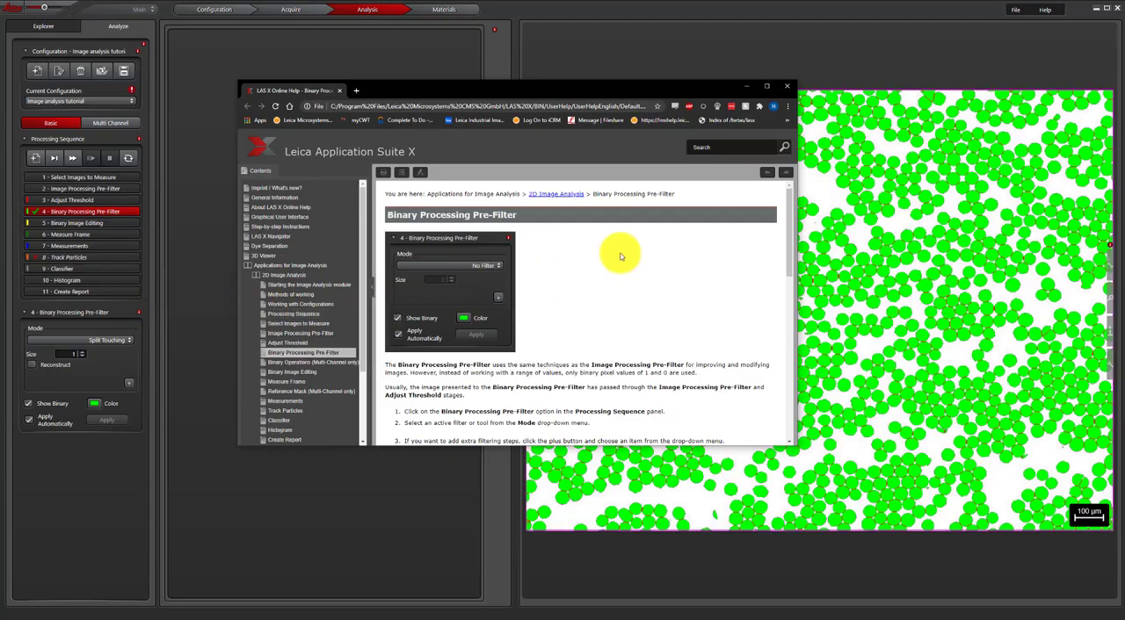
click(789, 84)
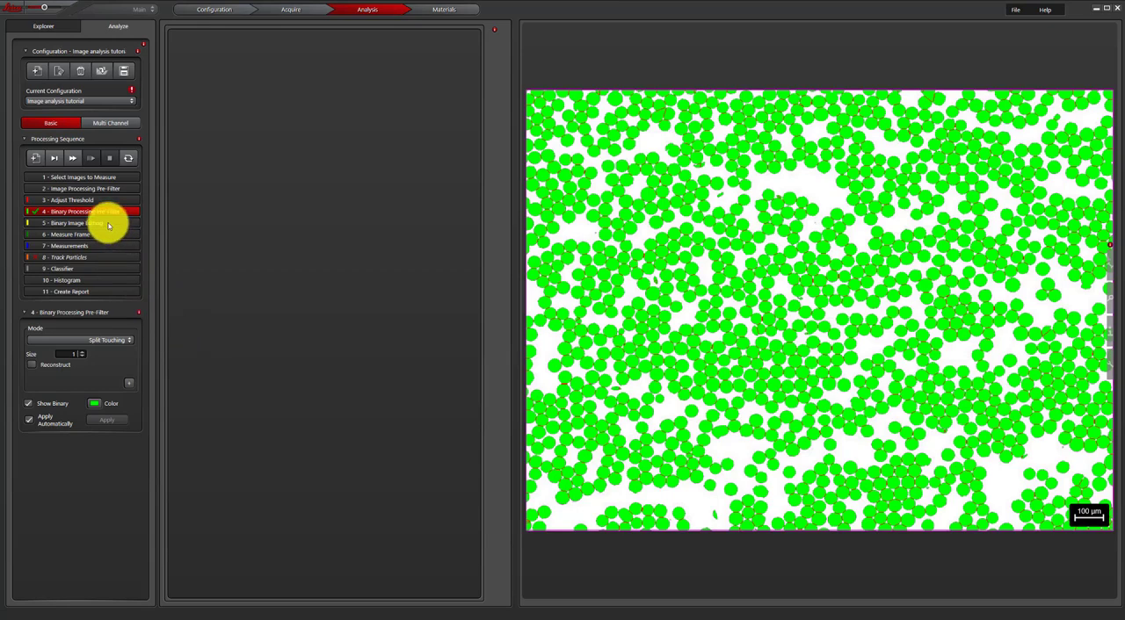
- Try erasing a line from the binary fibres near the image's left edge in Binary Image Editing, and undo it
click(75, 223)
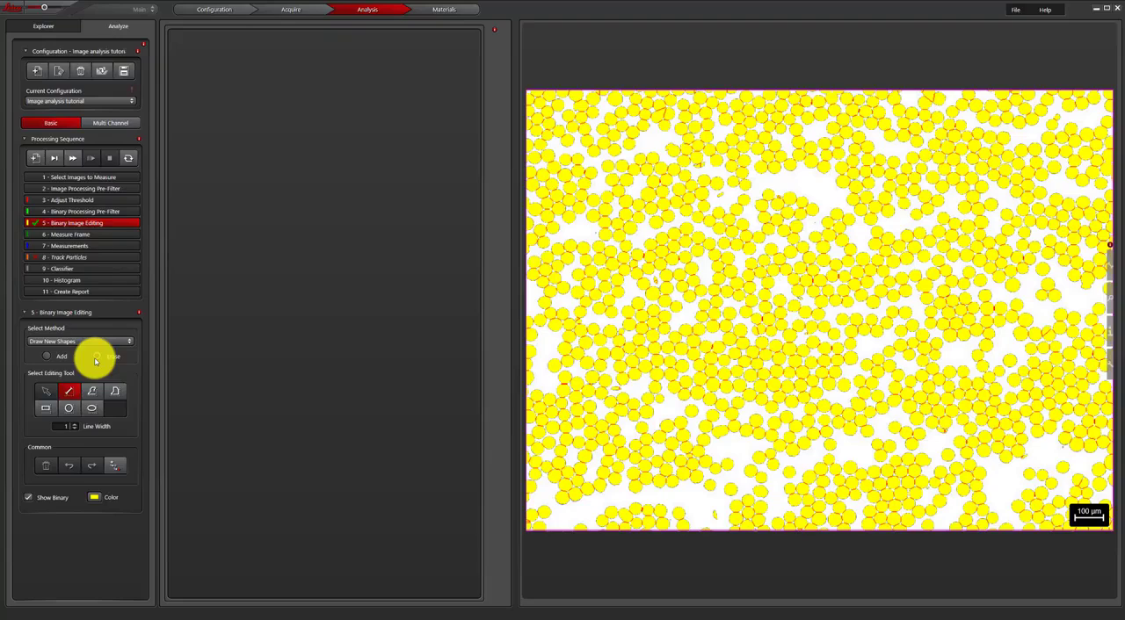
click(97, 356)
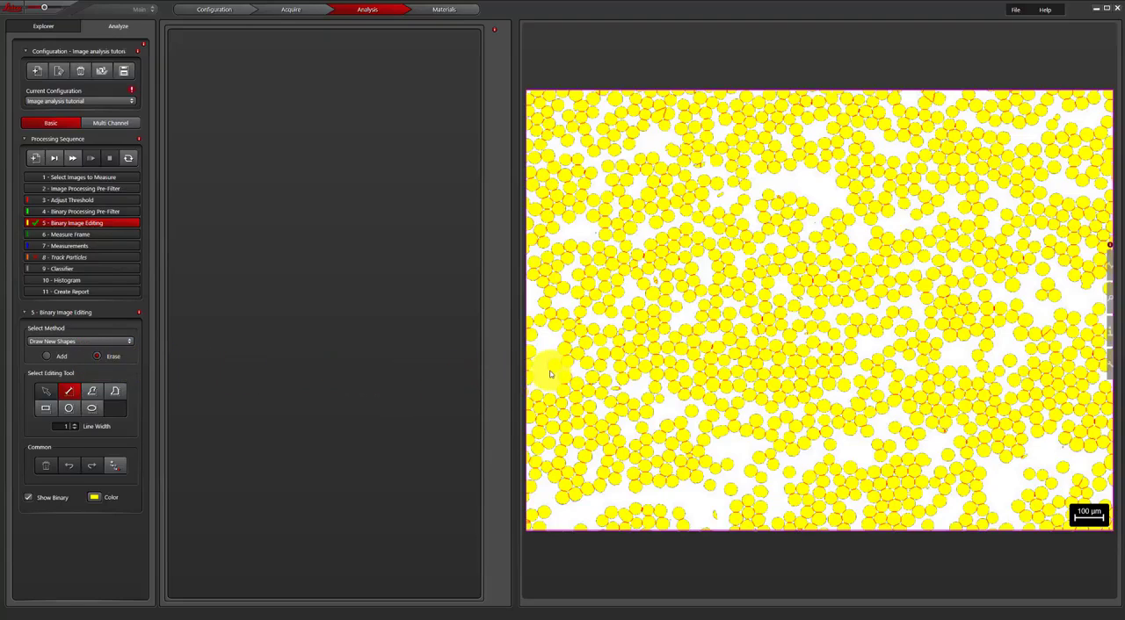
click(561, 358)
key(ctrl+z)
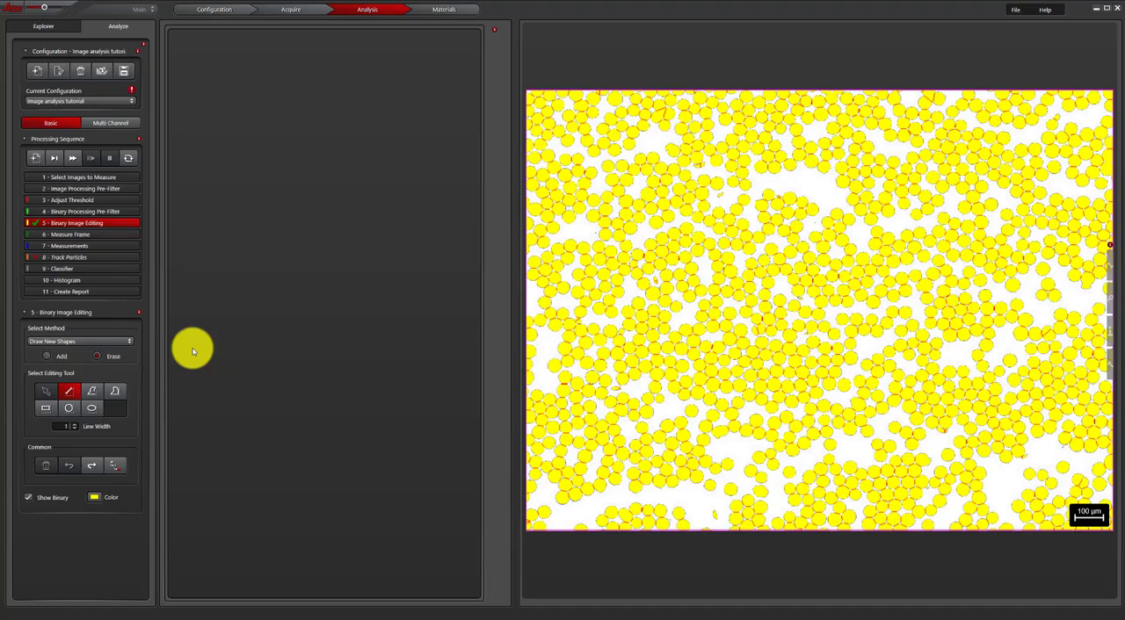
- Define the measure frame manually at about 1977 × 1475 µm, inset from the image's upper-left corner, clearing outside details with Exclude Touching
click(96, 235)
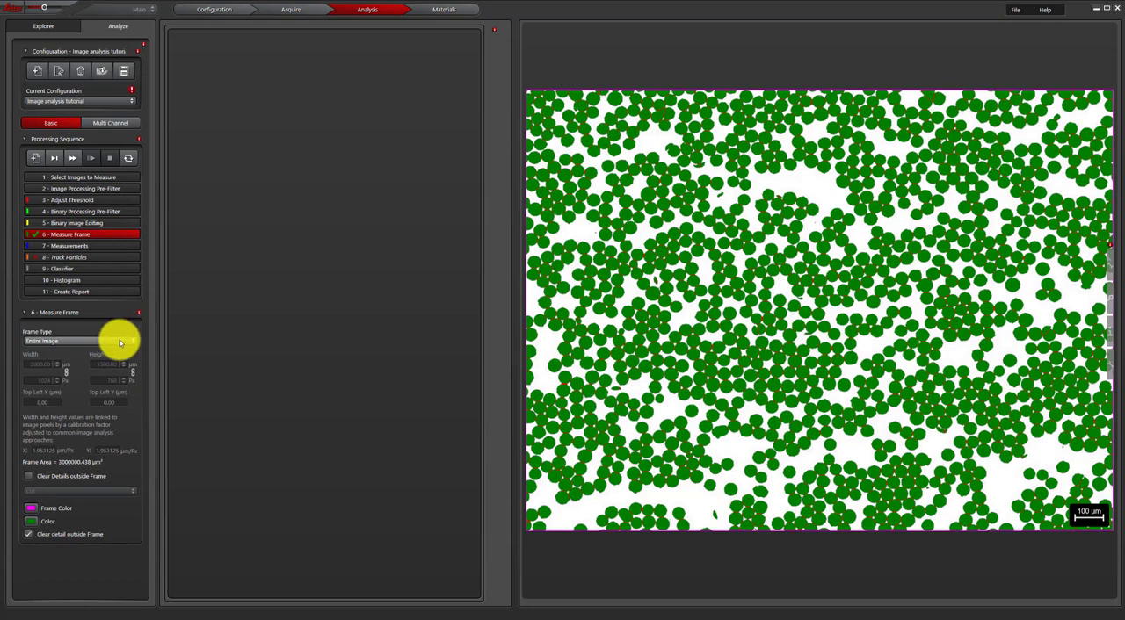
click(120, 342)
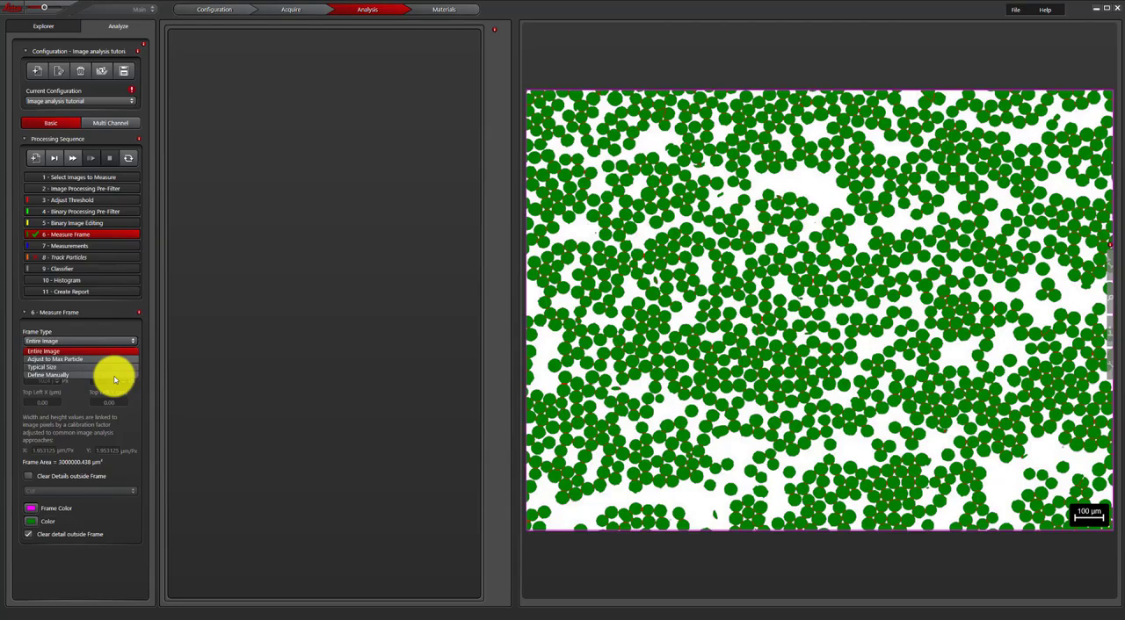
click(114, 377)
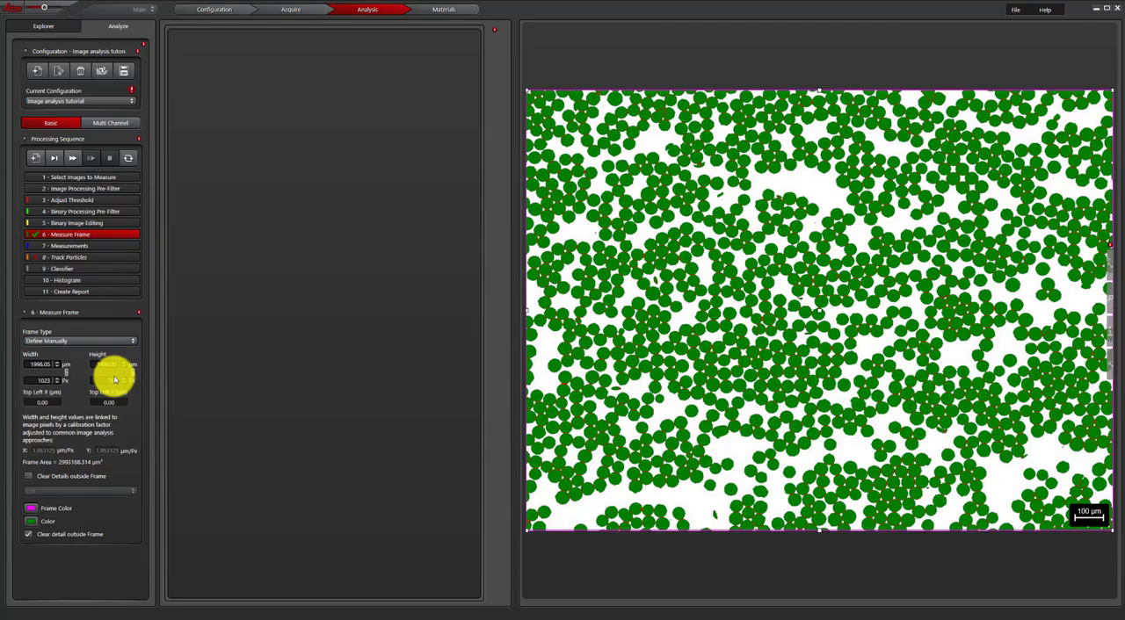
click(40, 493)
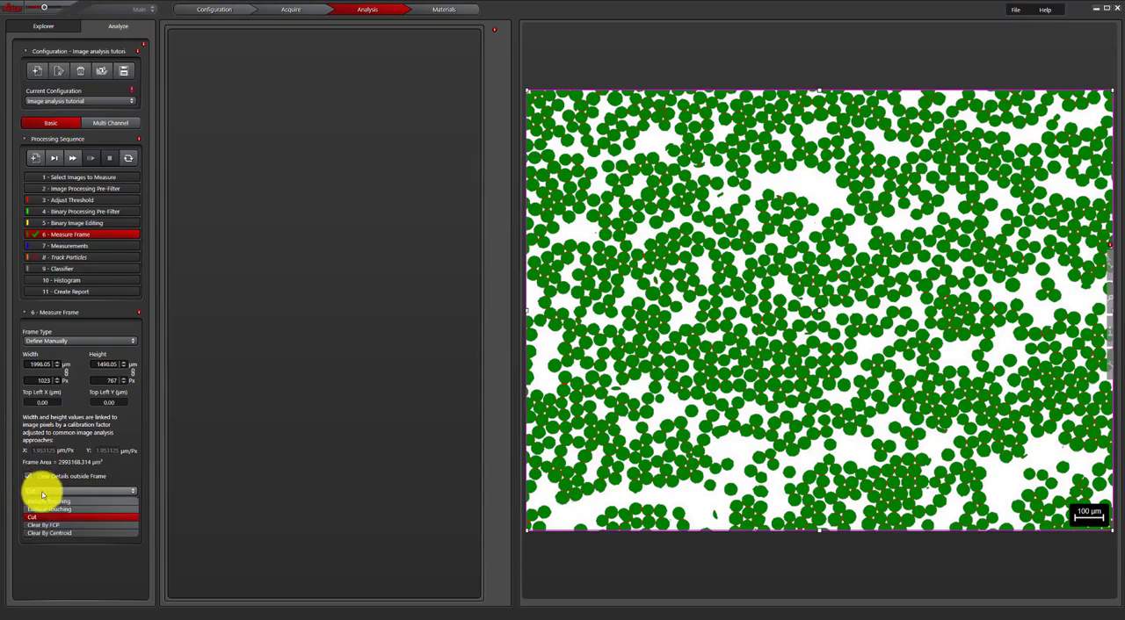
click(56, 509)
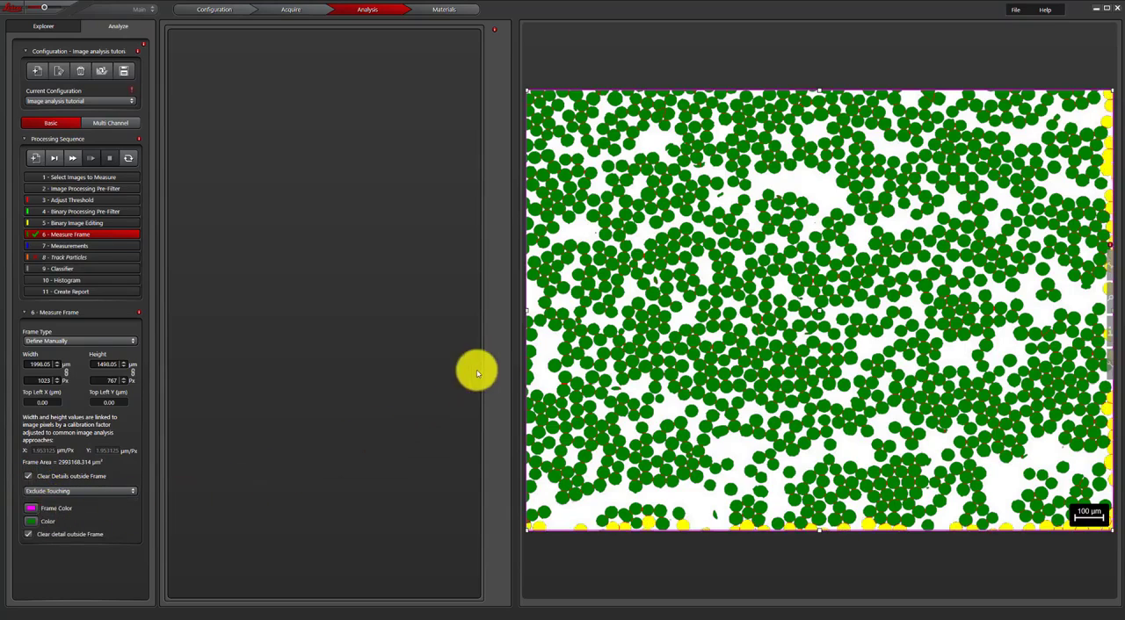
drag(531, 93, 533, 97)
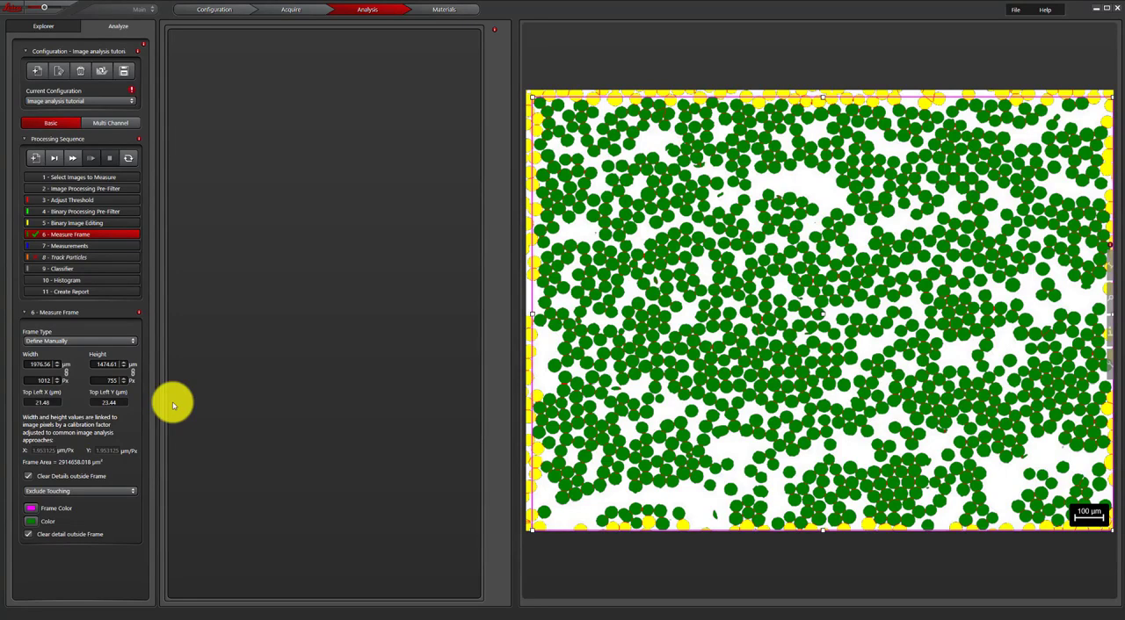
- Measure the separated fibres, and inspect individual results by selecting a fibre in the image and object 200 in the table
click(107, 246)
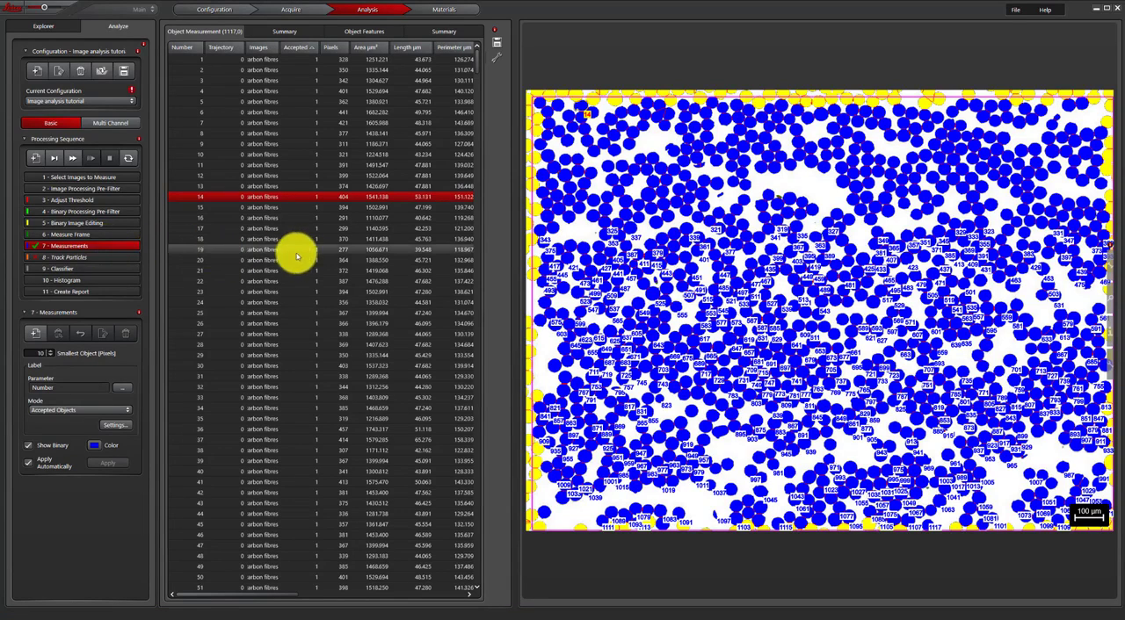
click(681, 191)
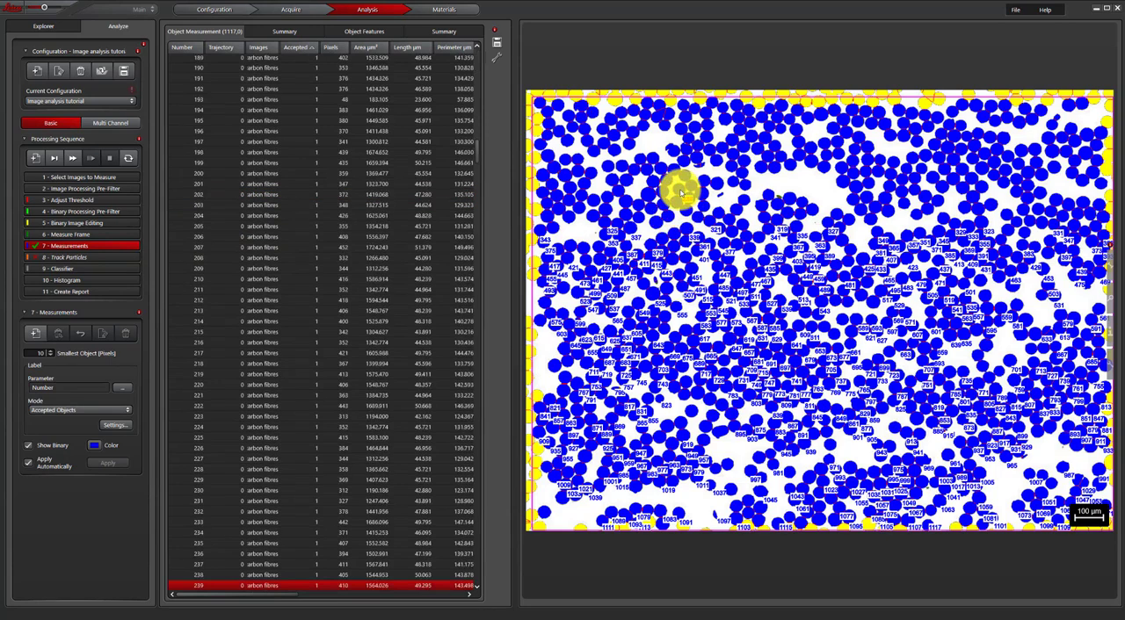
click(309, 176)
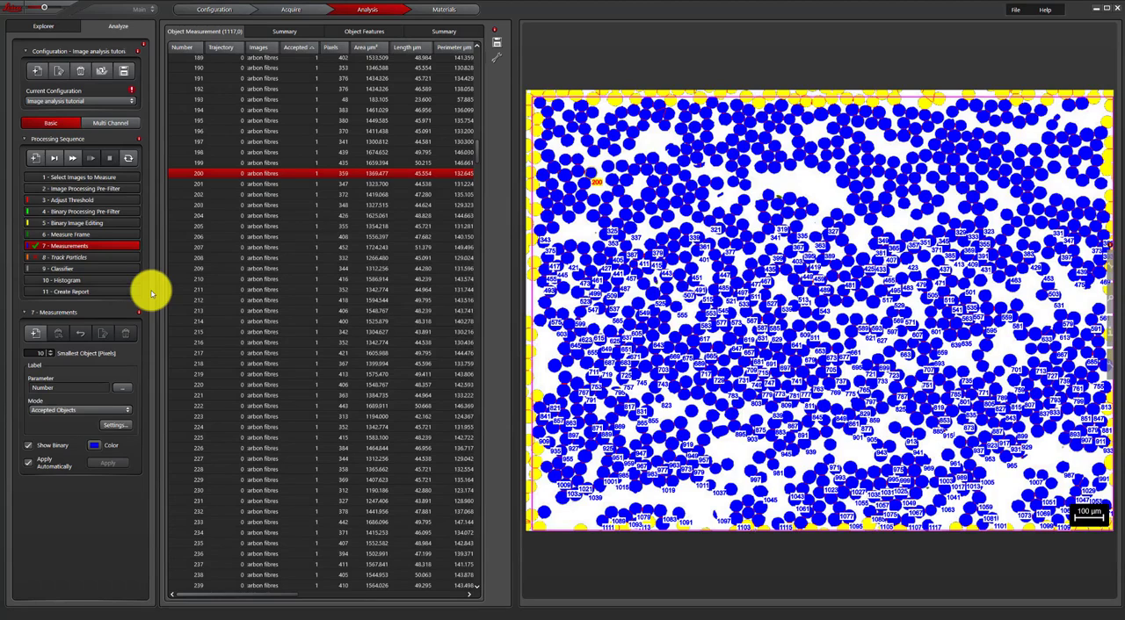
- Export the analysis report from the Create Report stage with object measurements and histogram included, and close the resulting Excel workbook
click(117, 291)
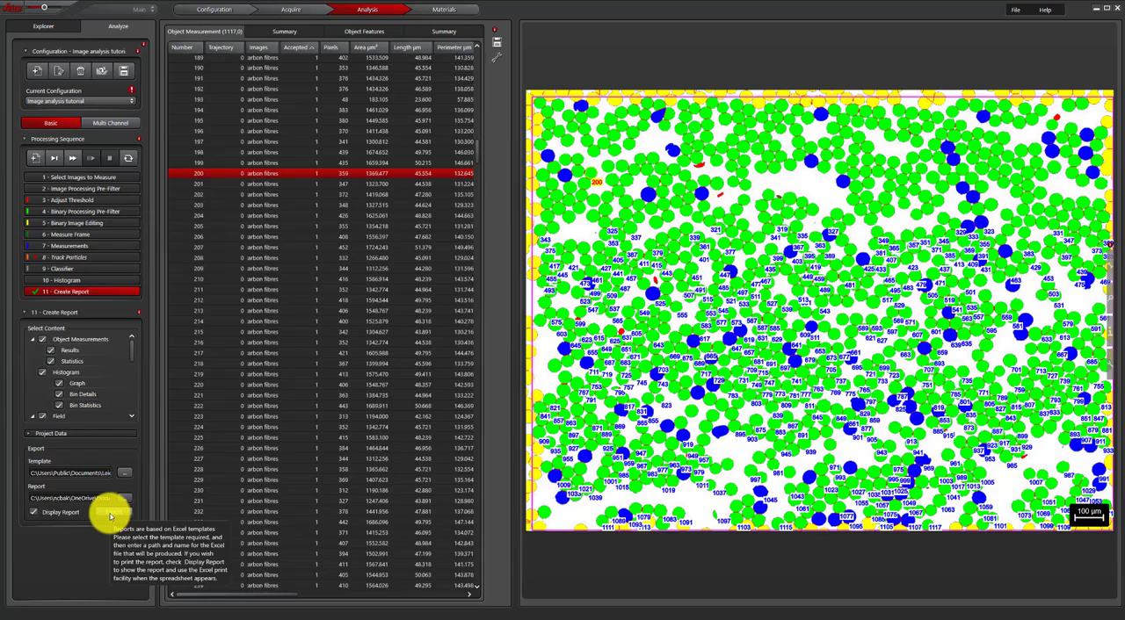
click(111, 517)
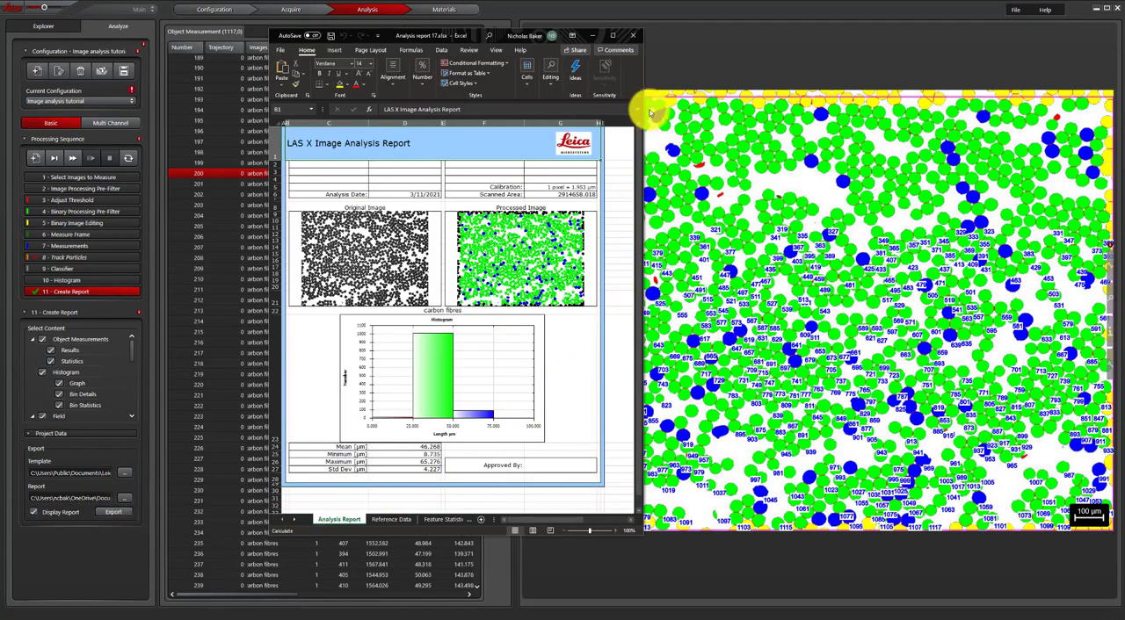
click(635, 37)
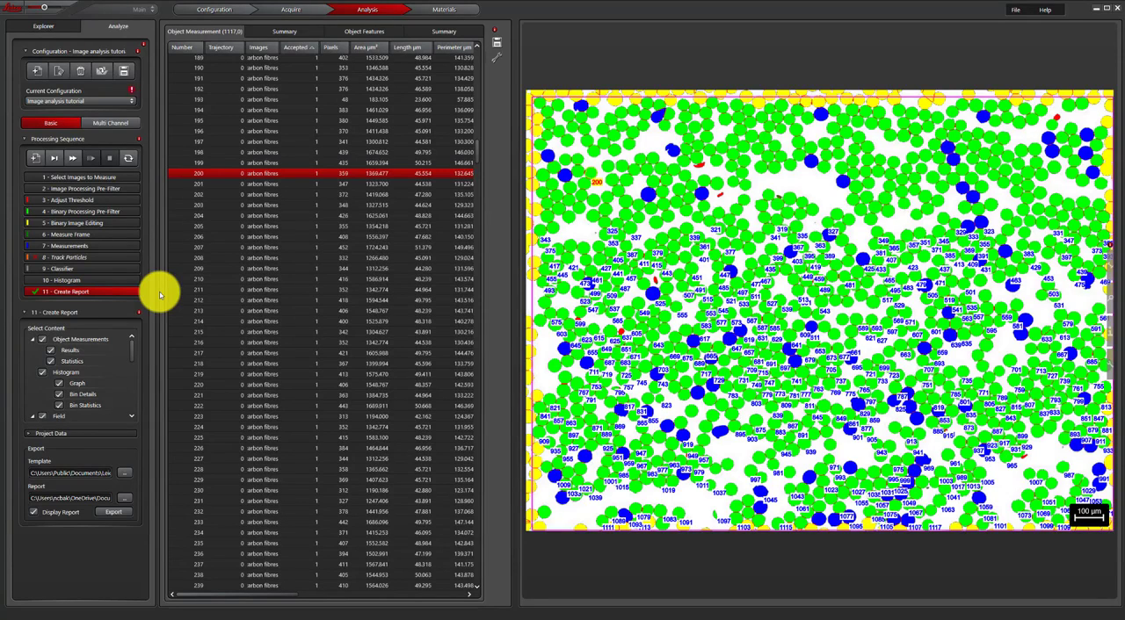
- Return to the Select Images to Measure stage, and hide the unused Track Particles stage from the processing sequence
click(78, 179)
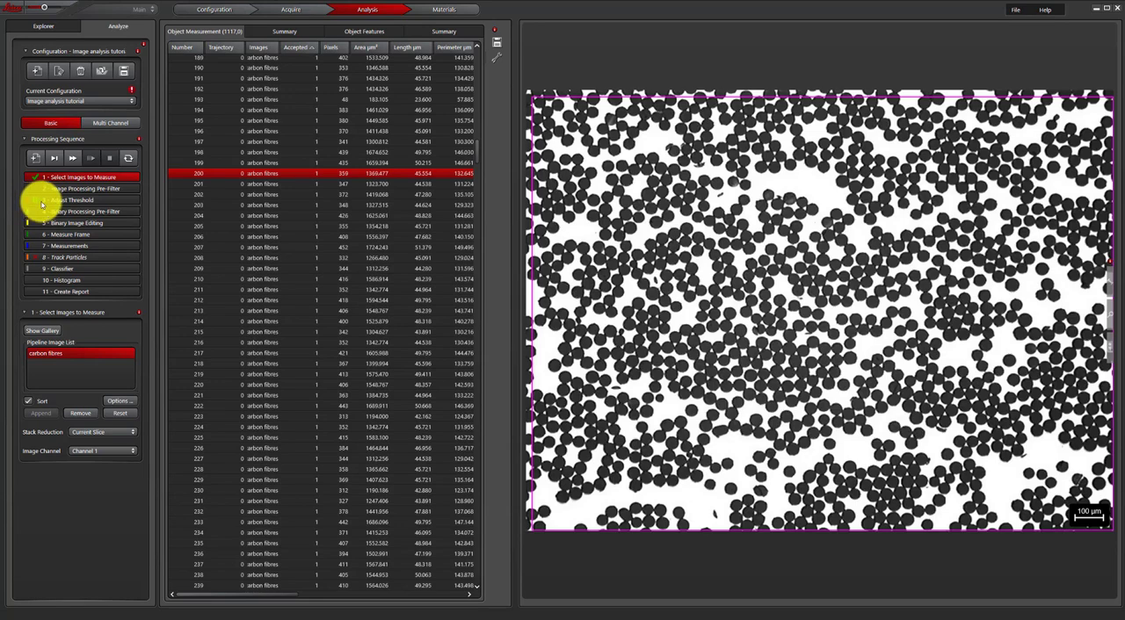
click(81, 257)
right_click(83, 256)
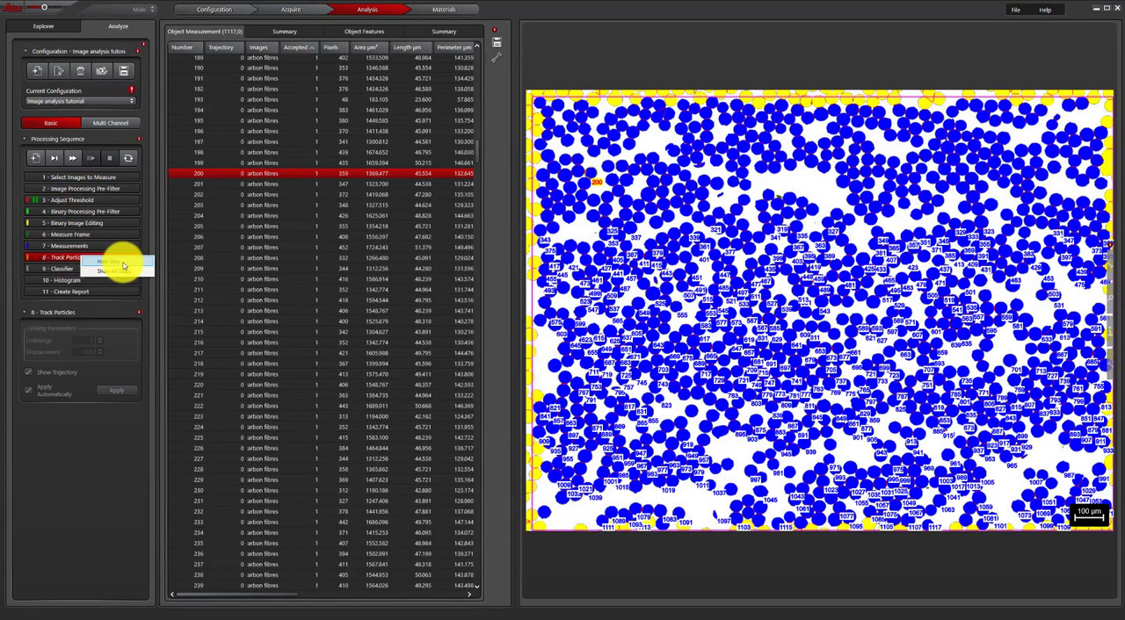
click(123, 264)
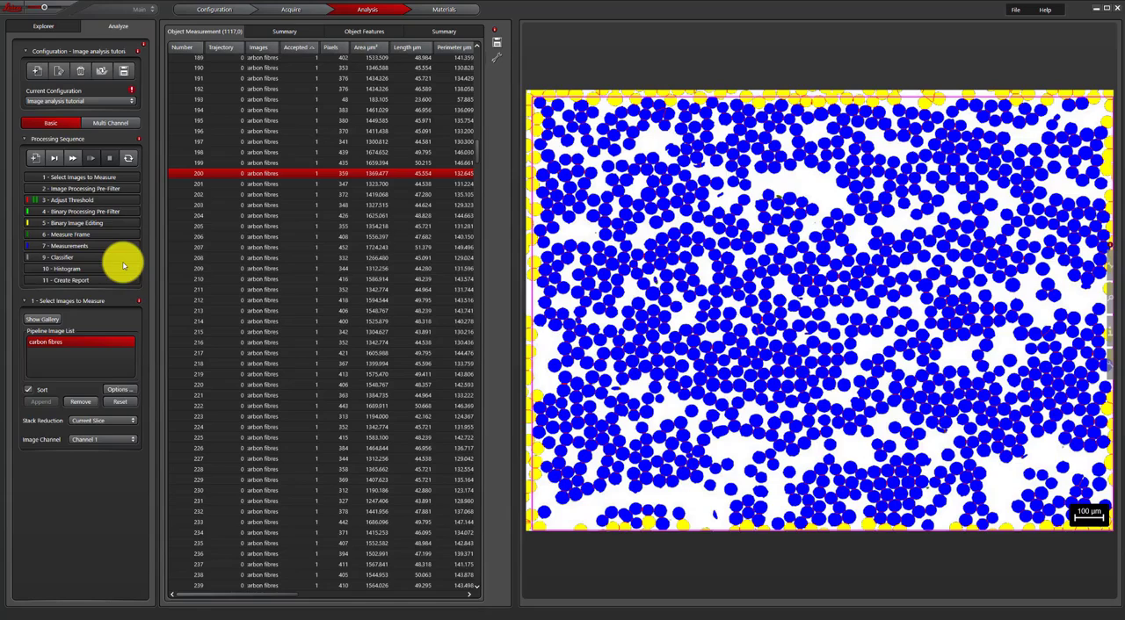